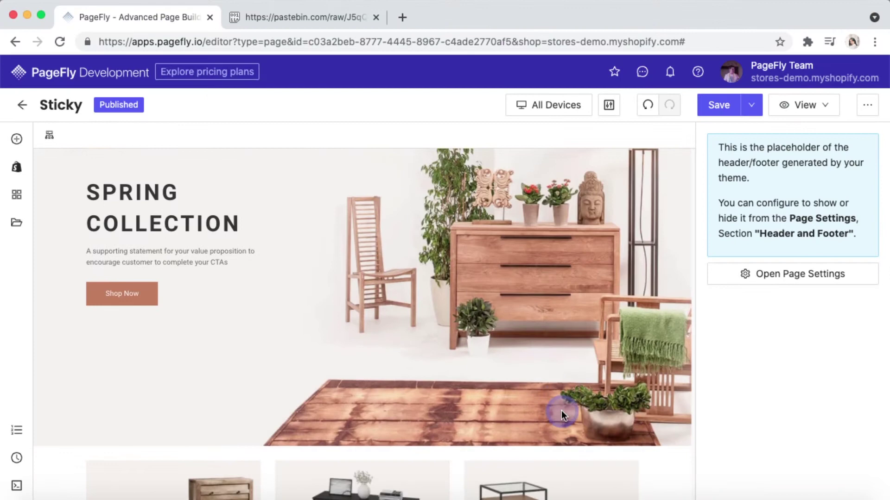
scroll(561, 411, "down", 2)
scroll(562, 411, "up", 5)
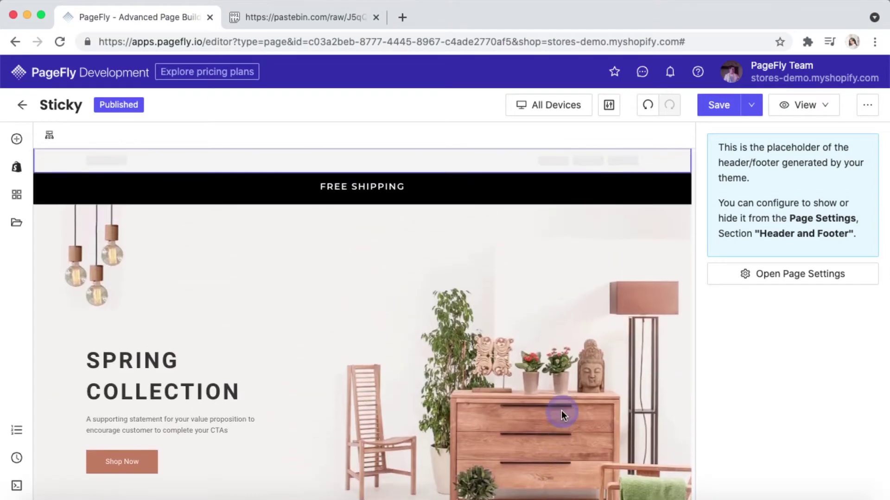
mouse_move(632, 194)
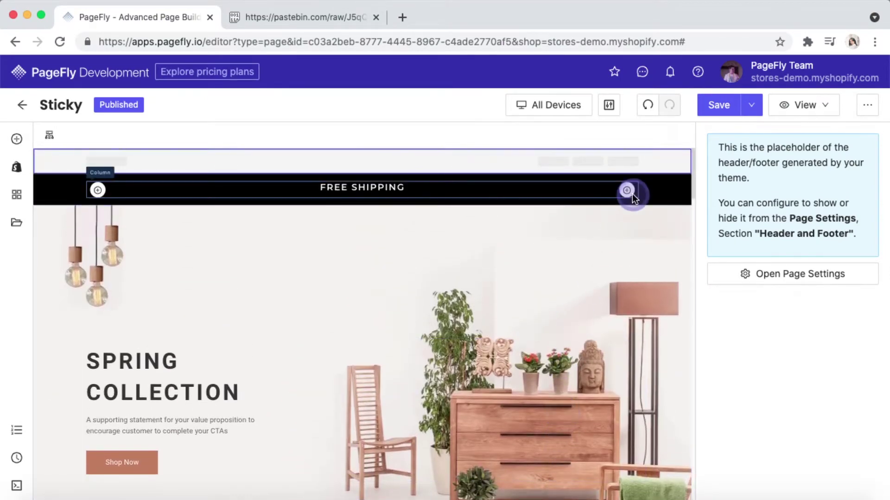
Select the FREE SHIPPING section and give it the ID sticky-01
left_click(664, 193)
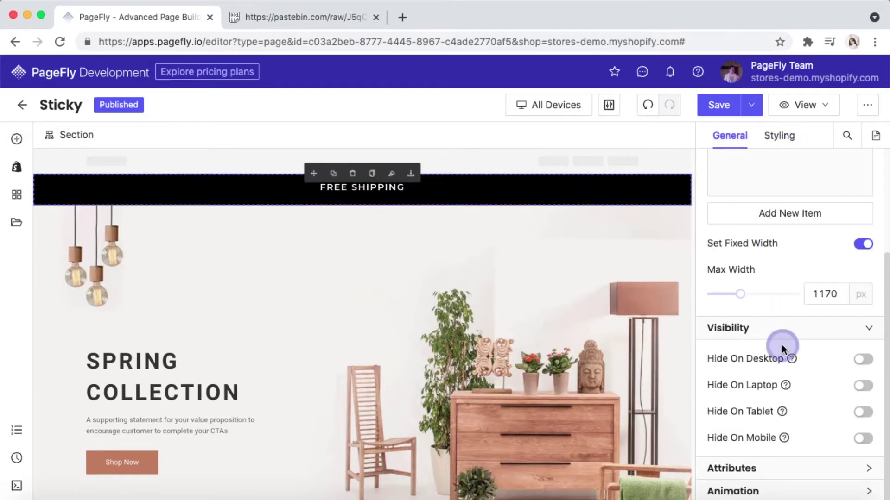
left_click(849, 467)
type("sticky-01")
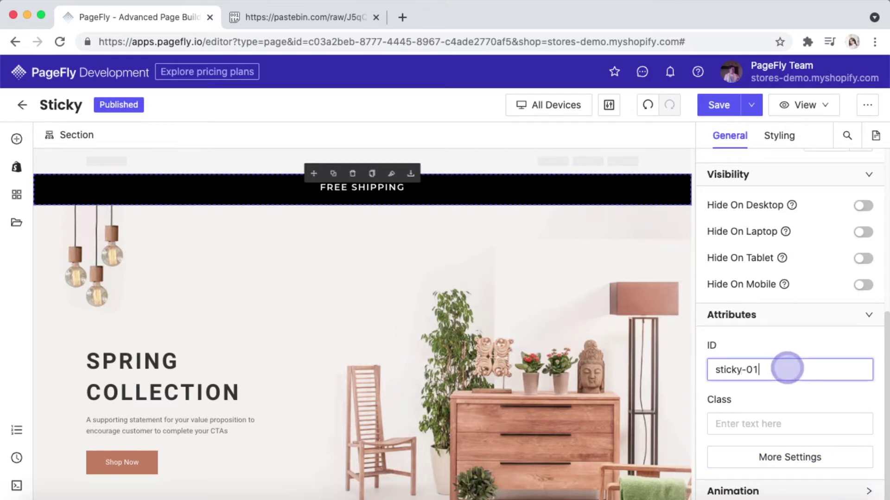
left_click(836, 389)
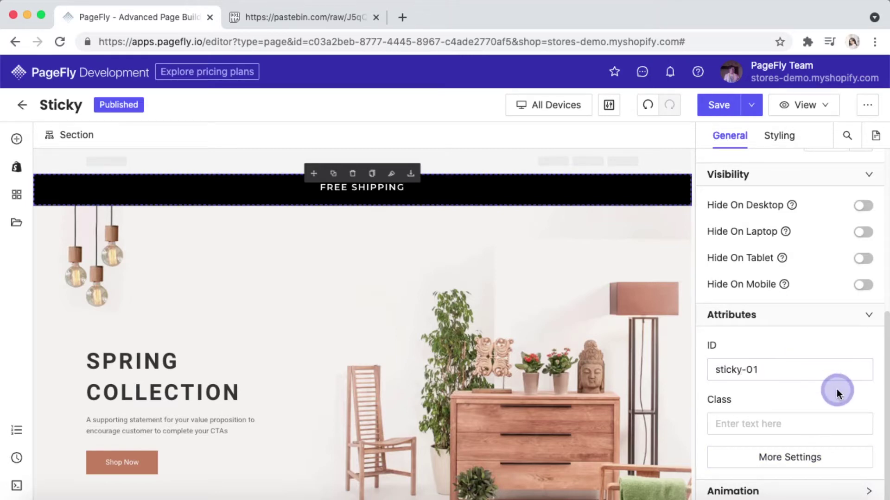
Paste the sticky-top CSS from the pastebin tab into custom code and save it
left_click(17, 486)
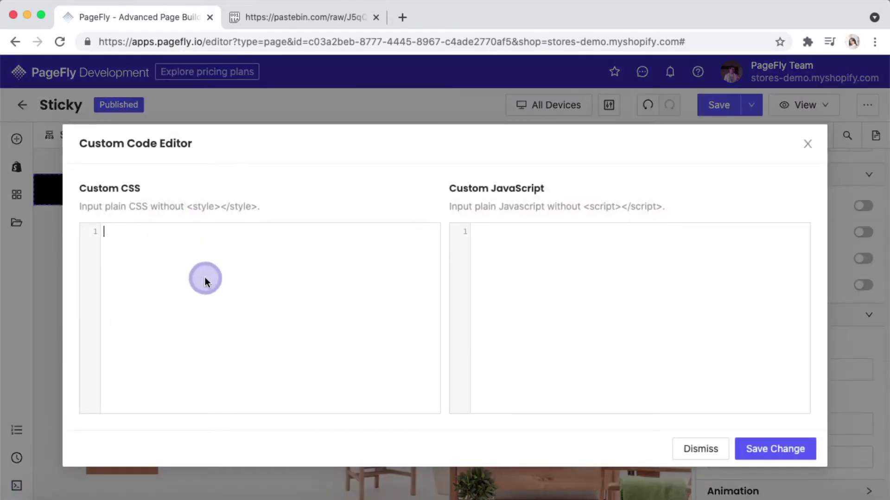
left_click(286, 13)
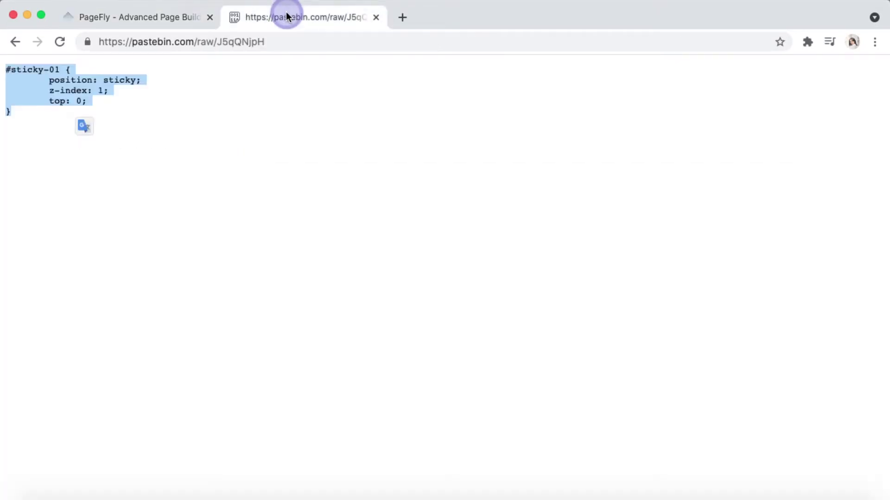
left_click(162, 23)
type("#sticky-01 {     position: sticky;     z-index: 1;     top: 0; }")
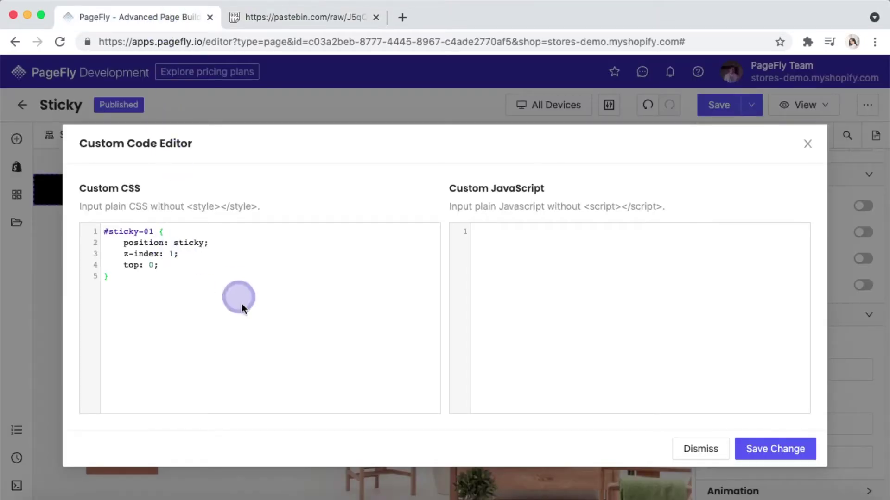
left_click_drag(104, 232, 154, 233)
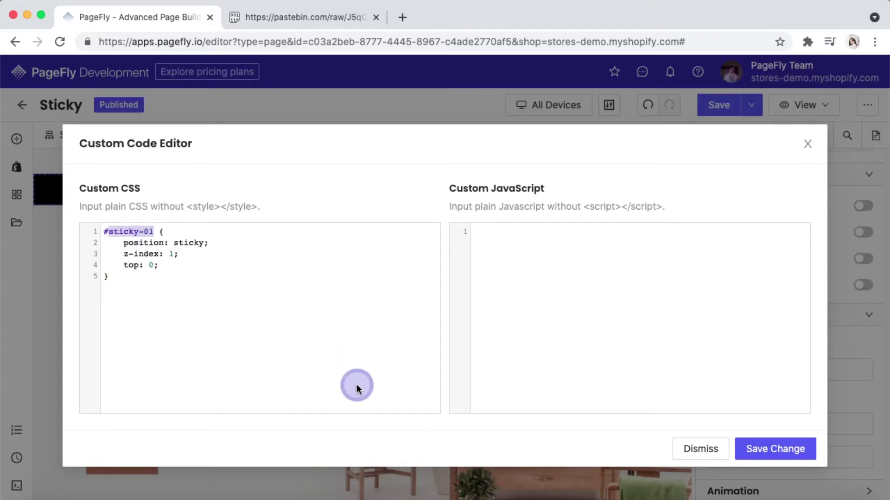
left_click(774, 452)
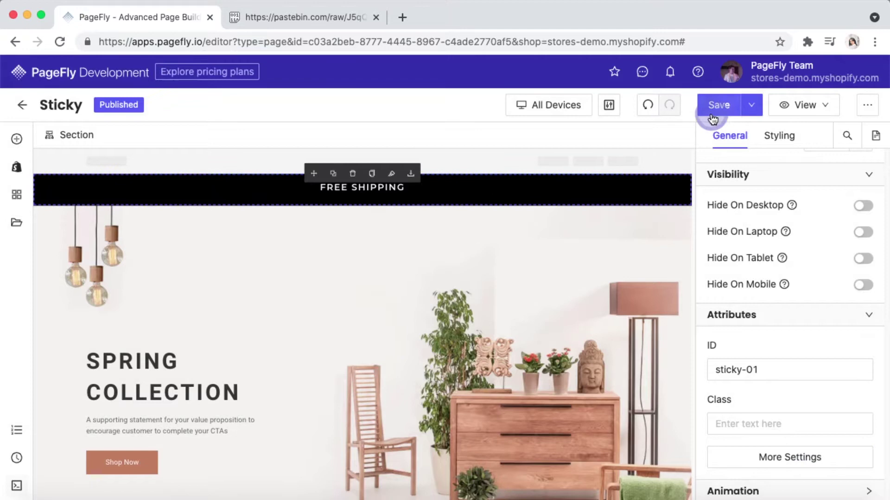
Save and publish the Sticky page, then open its live page
left_click(713, 118)
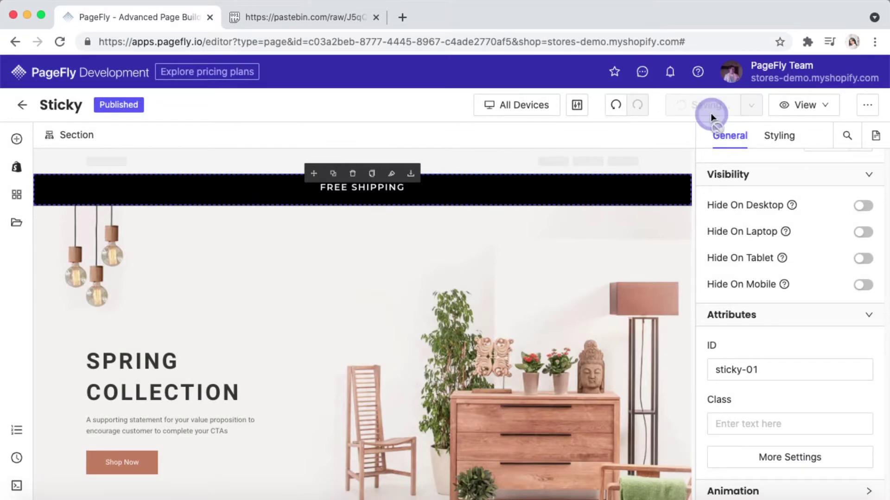
left_click(711, 114)
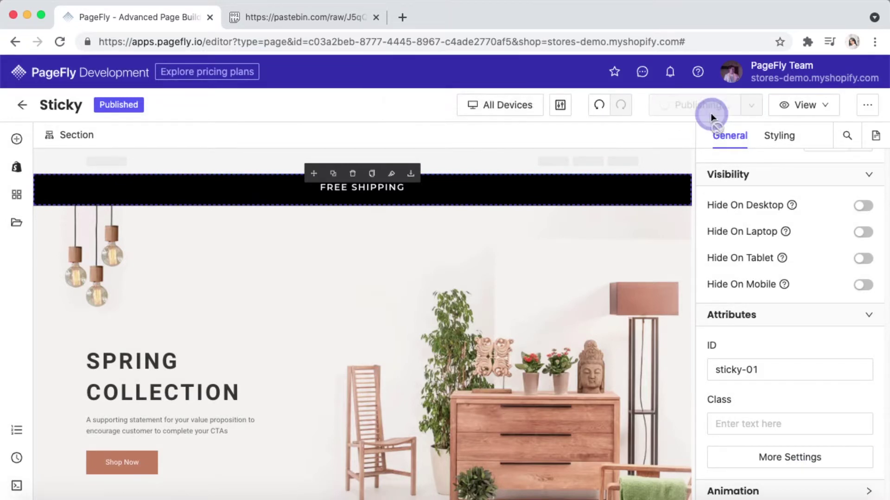
left_click(790, 107)
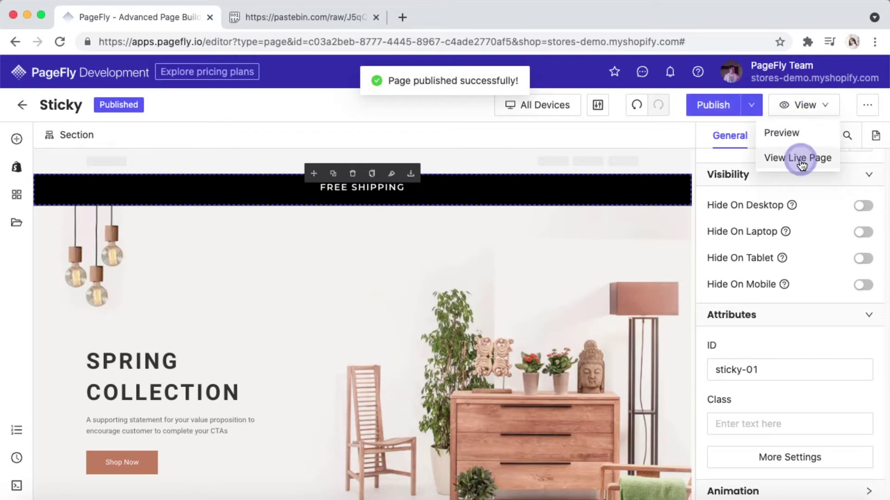
left_click(800, 159)
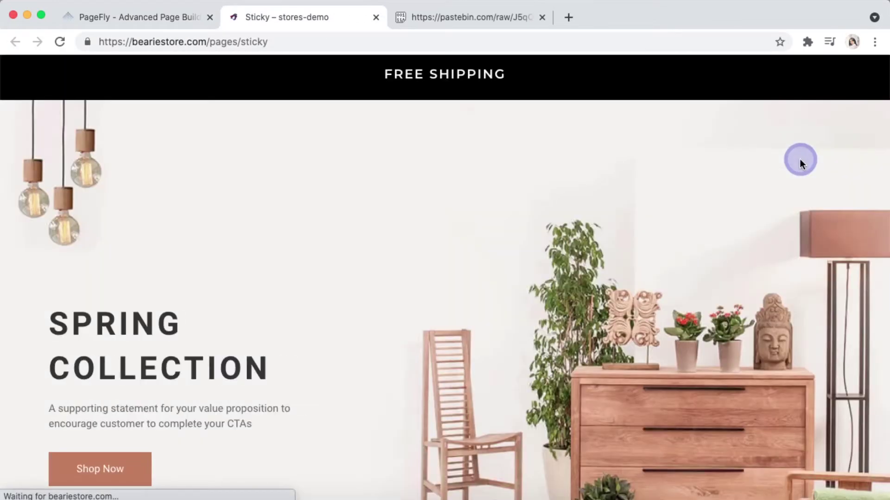
scroll(800, 159, "down", 5)
scroll(800, 159, "down", 5)
scroll(799, 159, "down", 5)
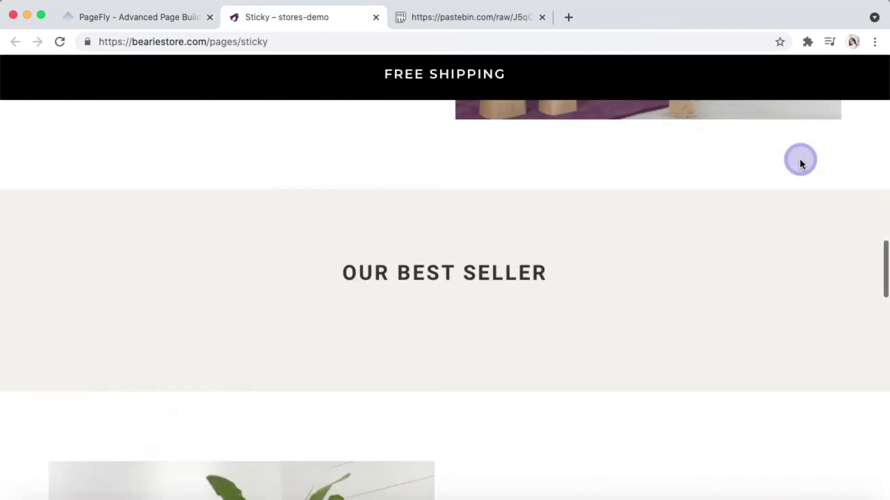
scroll(800, 159, "down", 5)
scroll(800, 159, "down", 5)
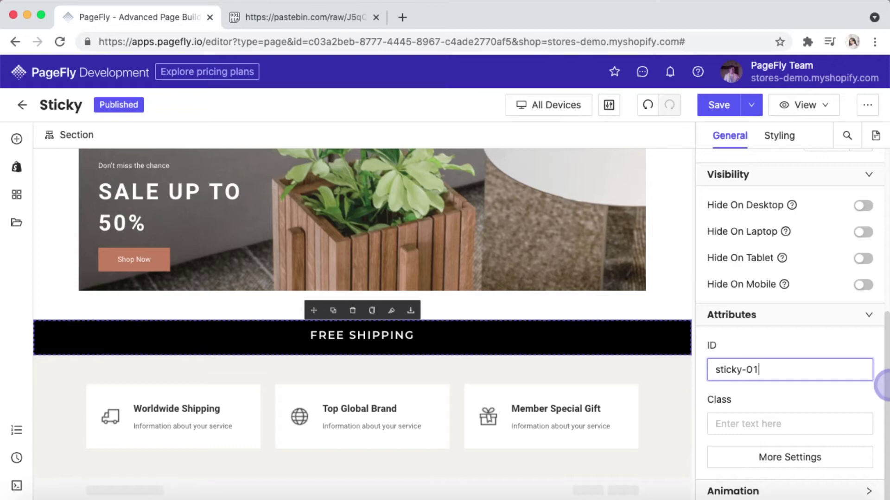
Change the sticky-01 CSS from top: 0 to bottom: 0 and save it
left_click(880, 375)
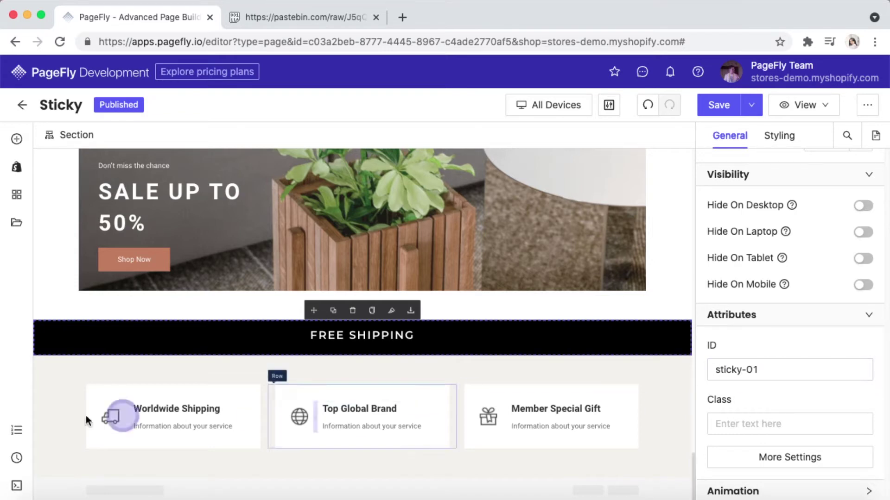
left_click(17, 485)
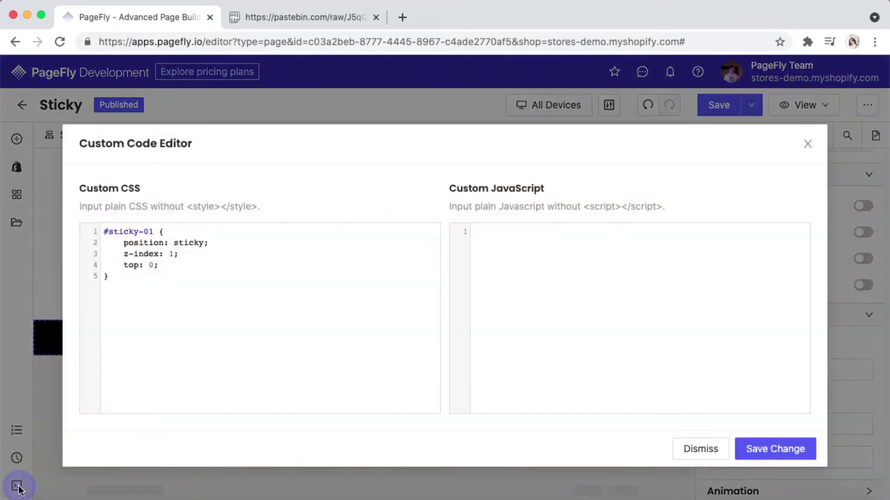
left_click(132, 363)
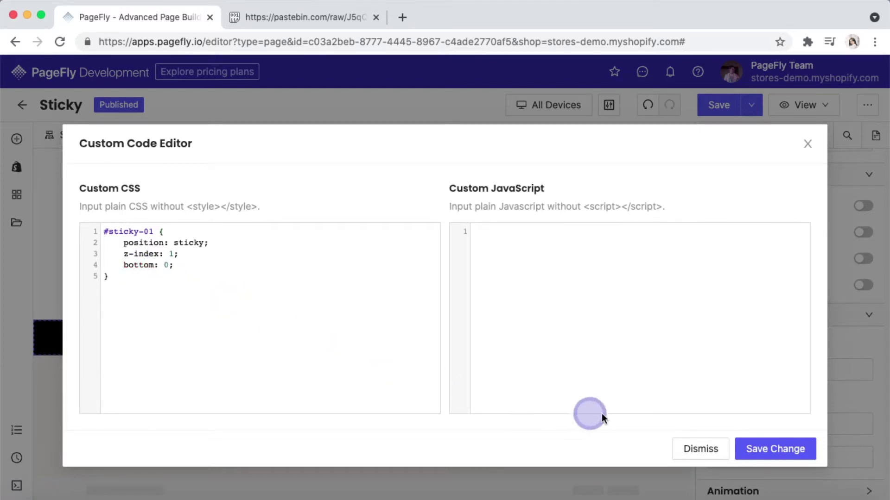
left_click(775, 449)
scroll(783, 152, "down", 3)
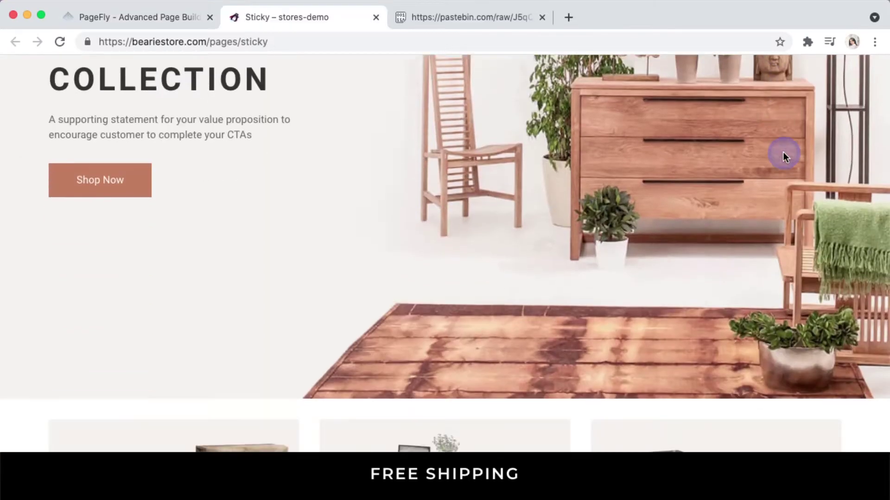
scroll(784, 152, "down", 4)
scroll(783, 152, "down", 3)
scroll(783, 152, "down", 5)
scroll(784, 153, "down", 2)
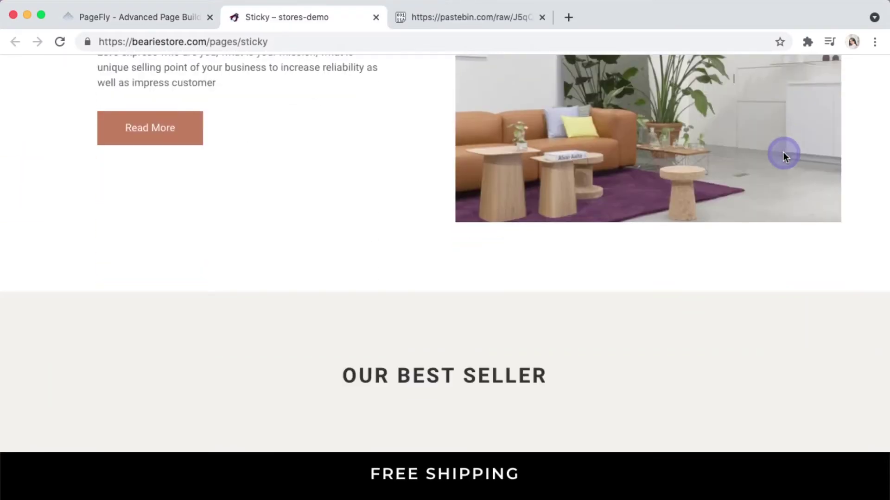
scroll(783, 152, "down", 5)
scroll(783, 152, "down", 6)
scroll(782, 152, "up", 8)
scroll(783, 152, "up", 5)
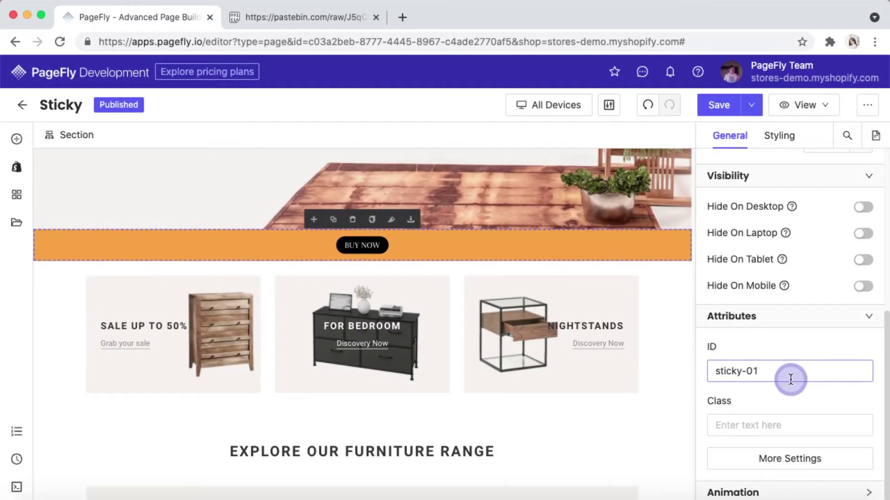
Save the Buy Now sticky CSS, republish the page, and check the live page
left_click(19, 486)
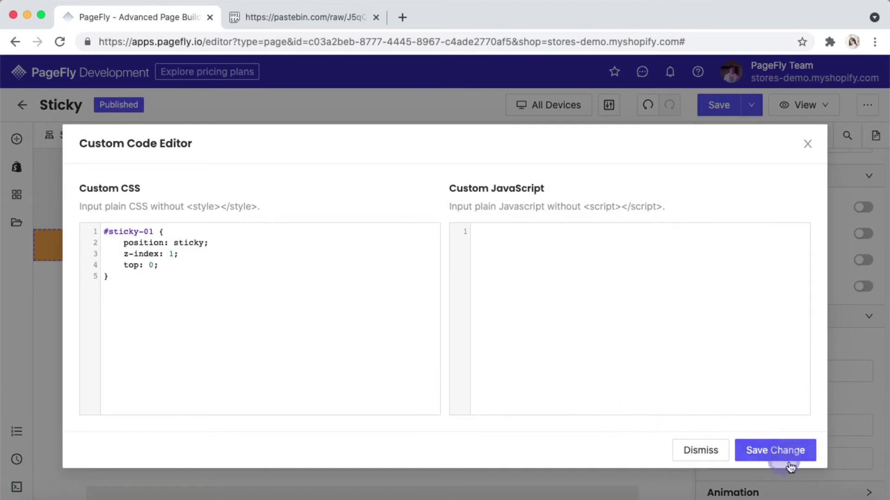
left_click(790, 465)
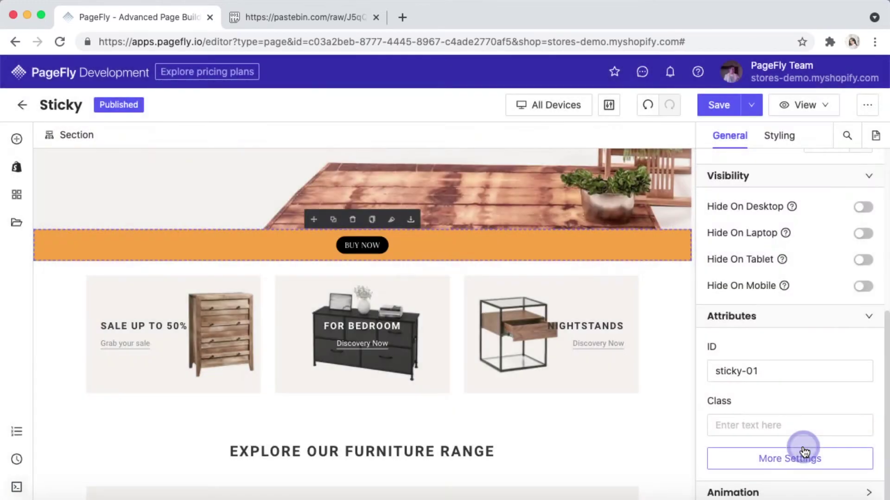
scroll(621, 414, "up", 3)
scroll(621, 414, "down", 5)
scroll(622, 414, "down", 3)
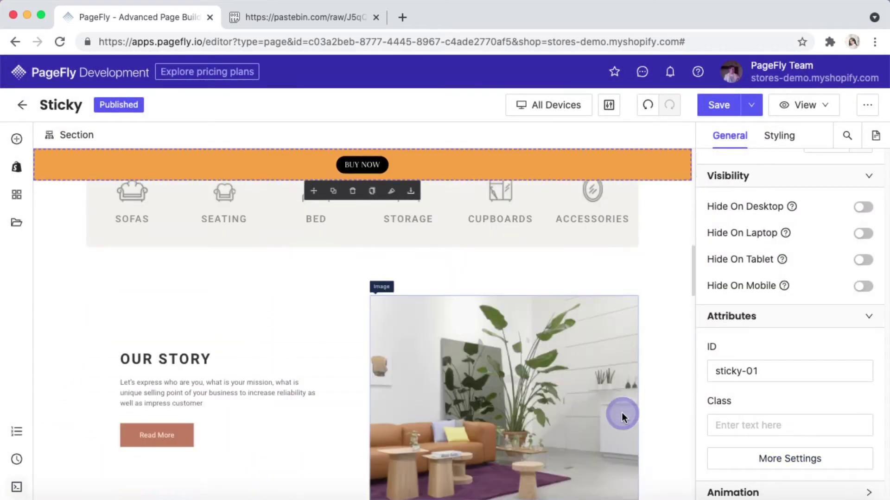
scroll(622, 415, "down", 3)
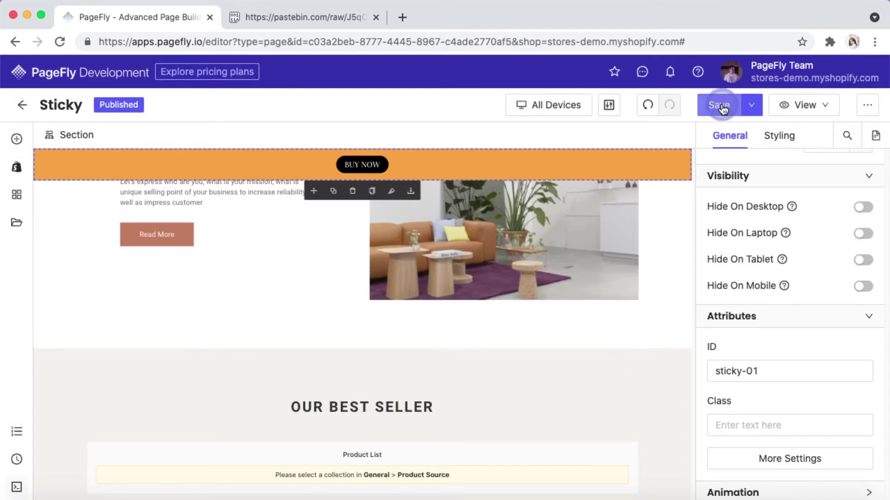
left_click(719, 105)
left_click(710, 105)
left_click(804, 105)
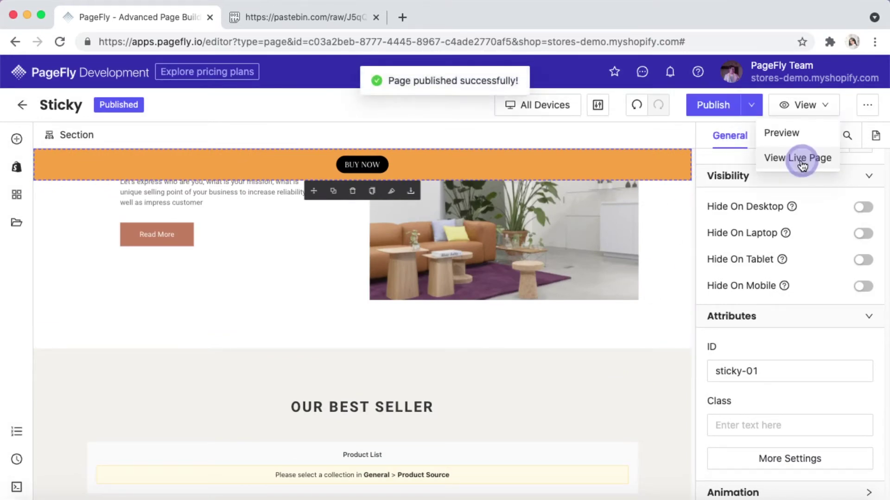
left_click(801, 160)
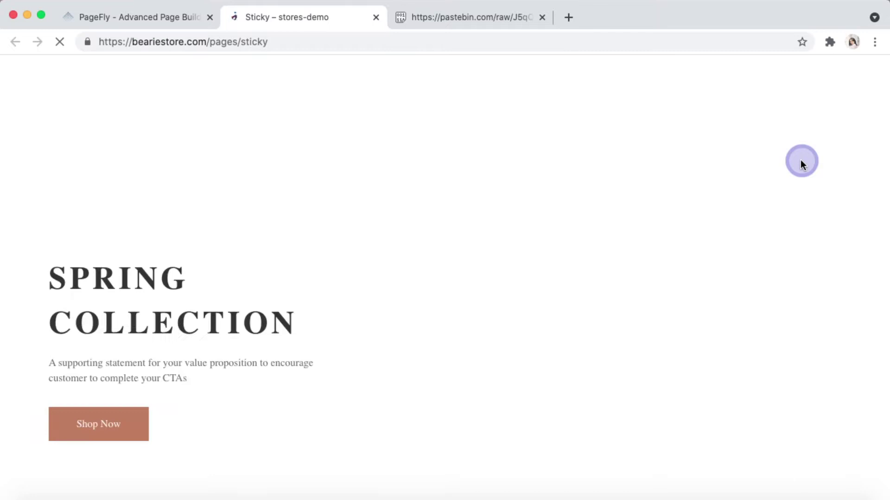
scroll(801, 163, "down", 5)
scroll(800, 163, "down", 3)
scroll(801, 163, "down", 4)
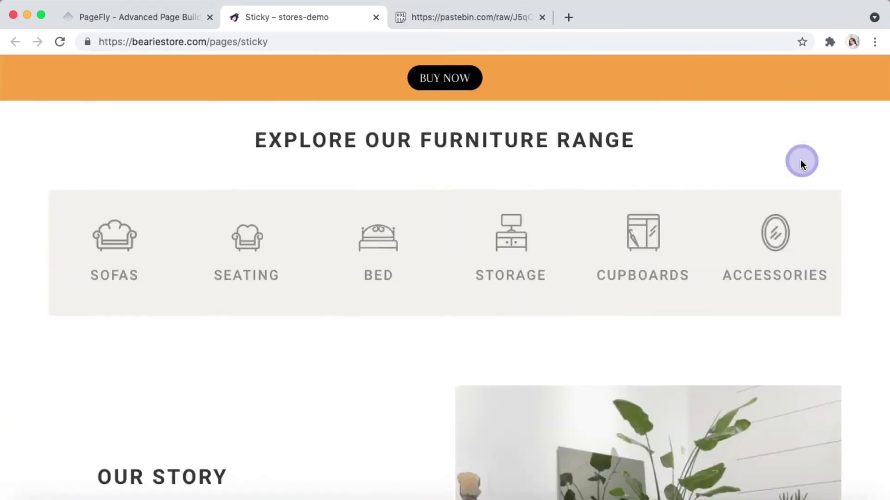
scroll(800, 163, "down", 4)
key("ctrl+w")
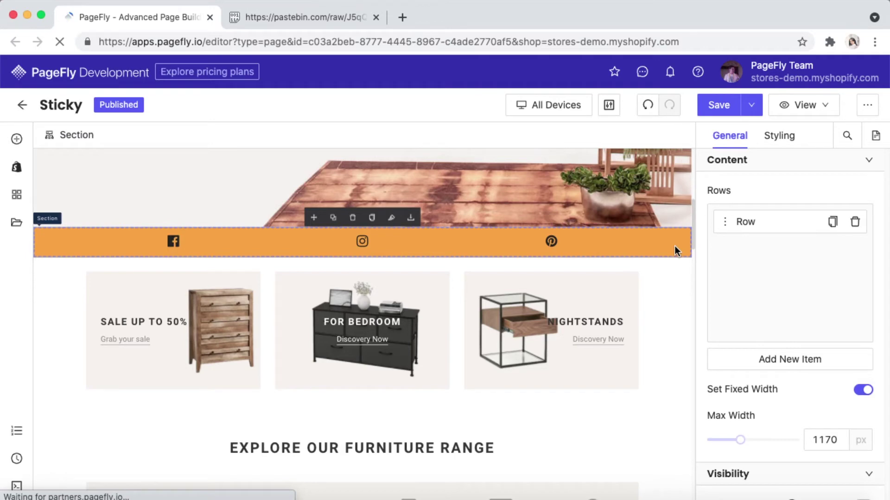
Link the Instagram icon to the pasted PageFly Instagram profile URL with Go To URL
left_click(365, 243)
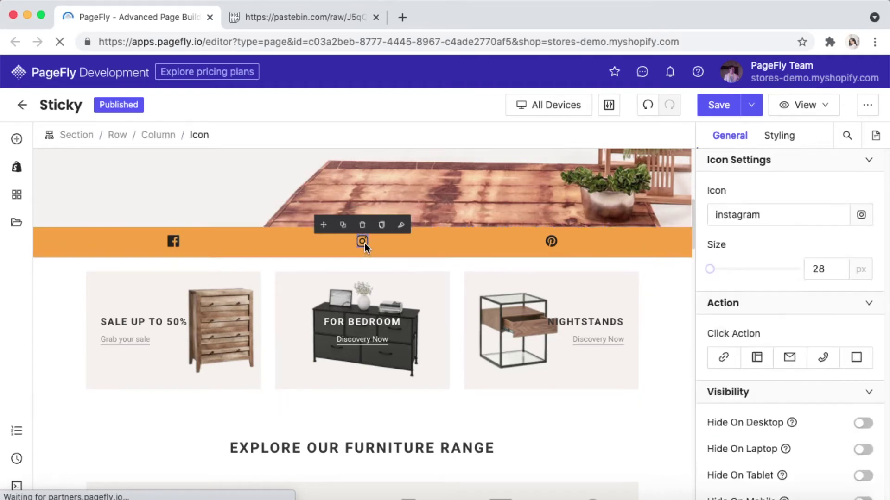
left_click(725, 358)
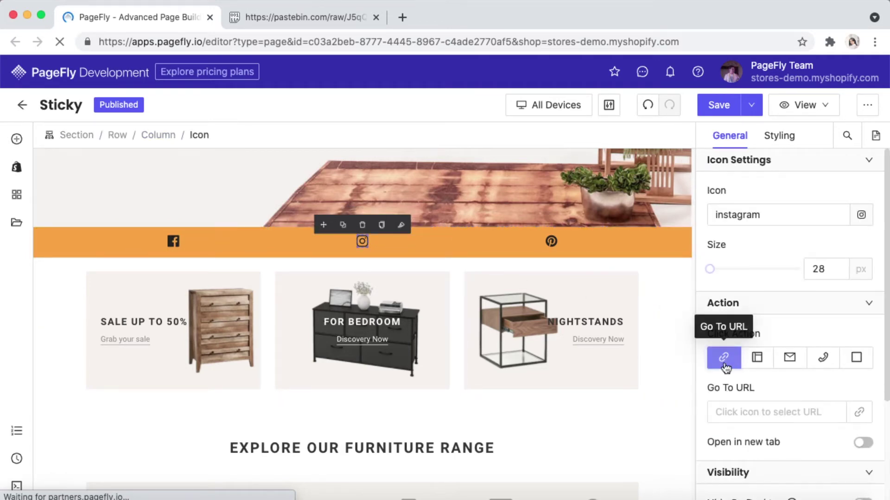
left_click(742, 413)
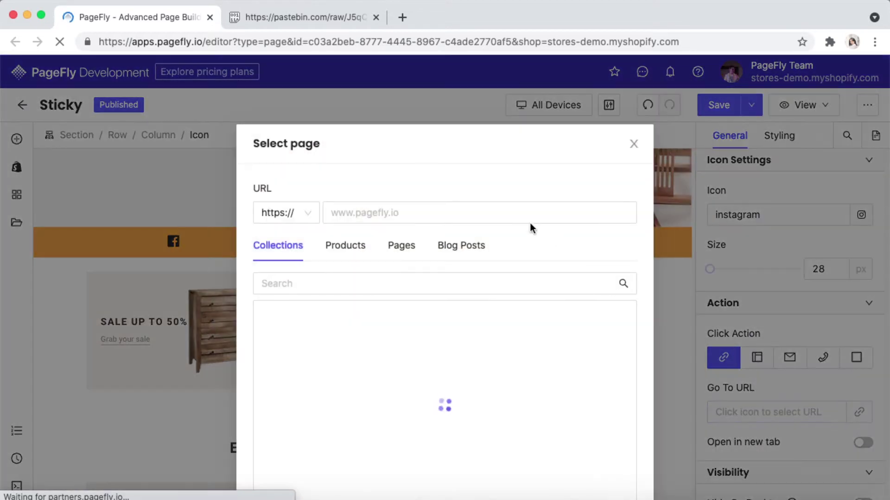
left_click(514, 213)
type("https://www.instagram.com/pagefly.io/?hl=en")
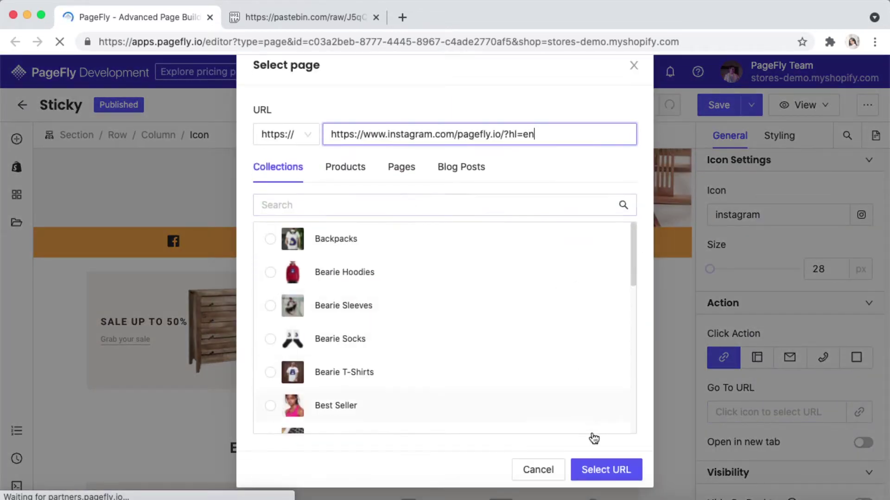
left_click(605, 475)
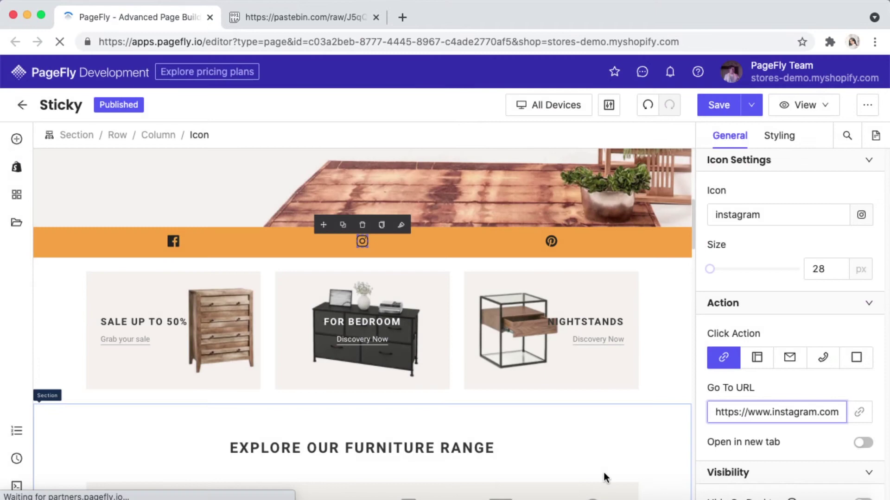
Select the orange social bar section, check its ID sticky-01, and bring up its custom CSS
left_click(675, 245)
scroll(774, 359, "down", 3)
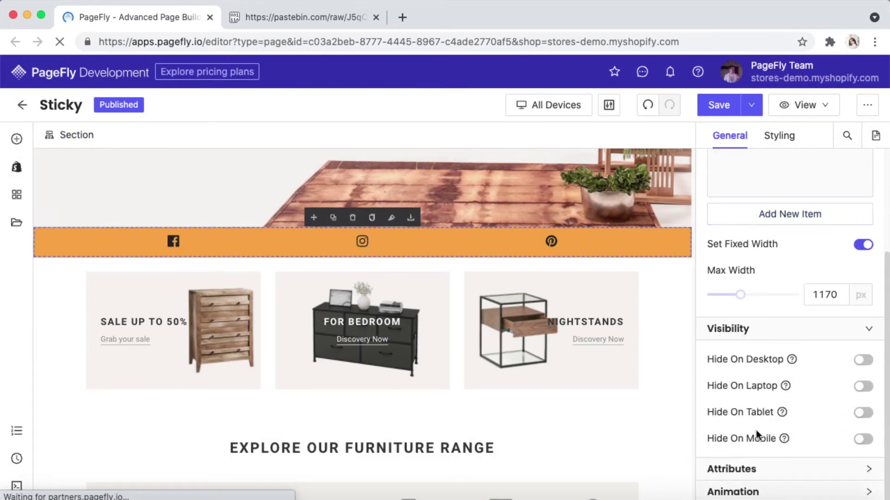
left_click(769, 467)
left_click(779, 371)
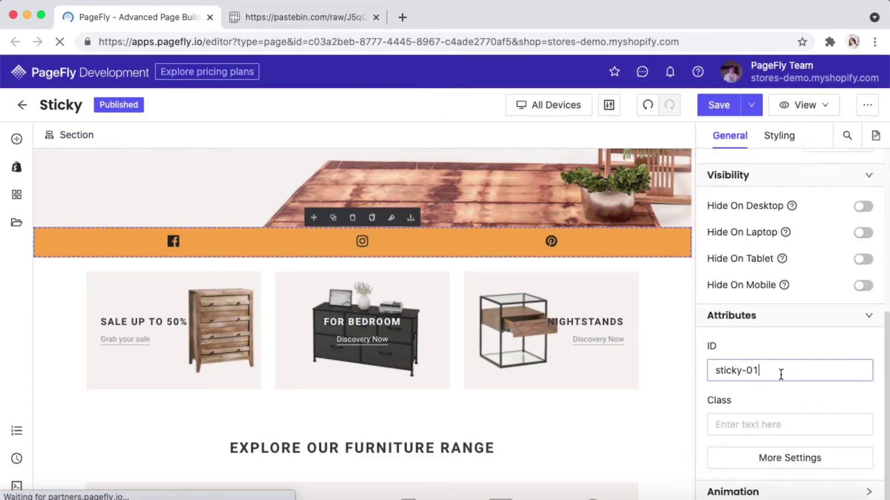
left_click(17, 486)
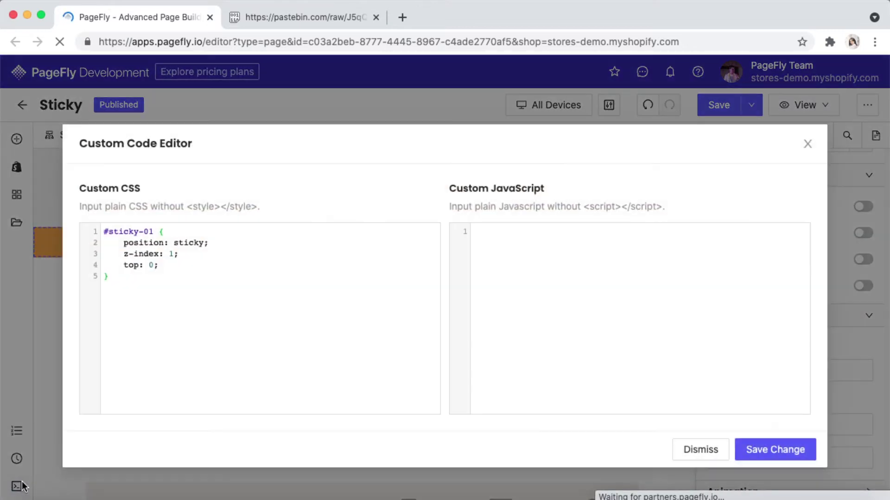
Keep the CSS, save and publish, then test the live Instagram icon link
left_click(772, 450)
left_click(731, 100)
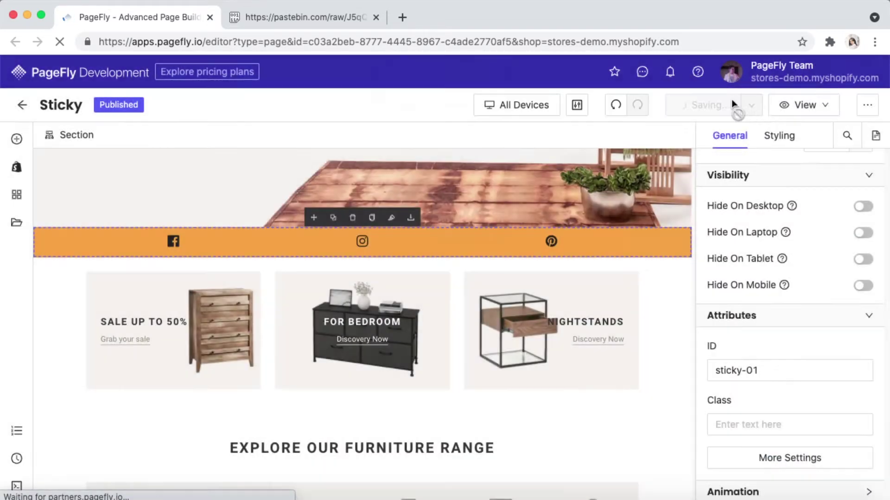
left_click(731, 99)
left_click(798, 106)
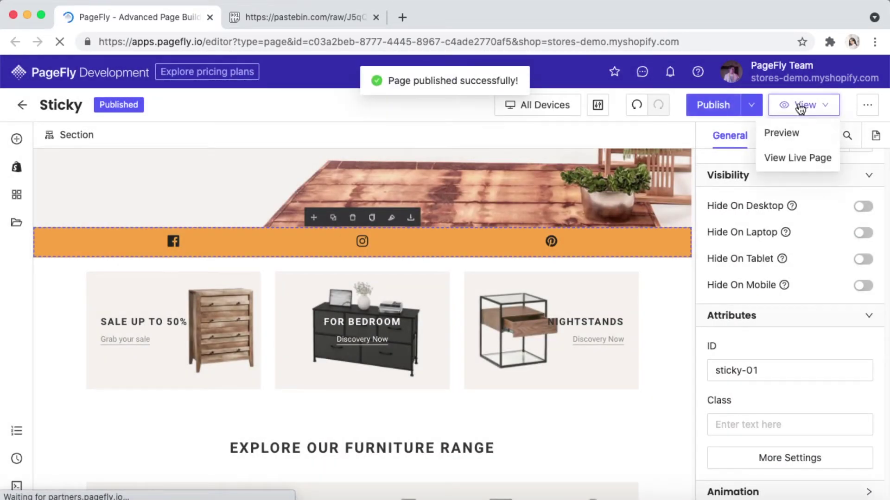
left_click(785, 156)
scroll(784, 152, "down", 5)
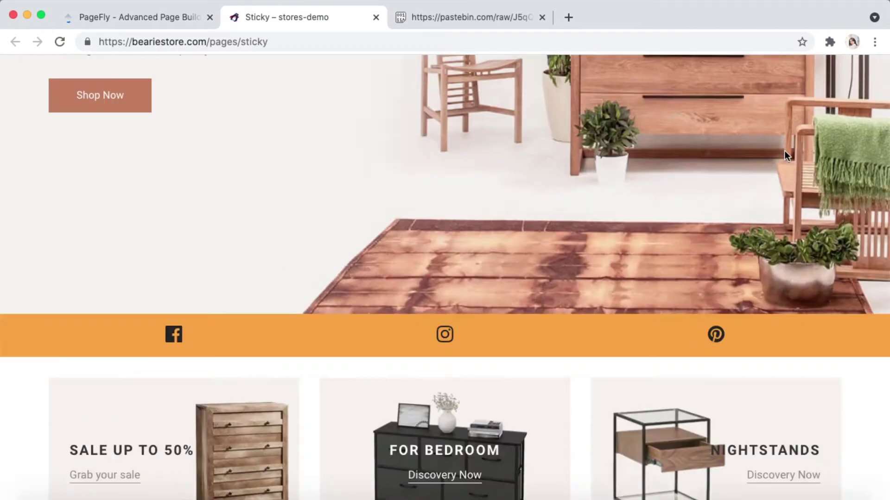
scroll(785, 152, "down", 5)
scroll(785, 152, "down", 5)
left_click(443, 77)
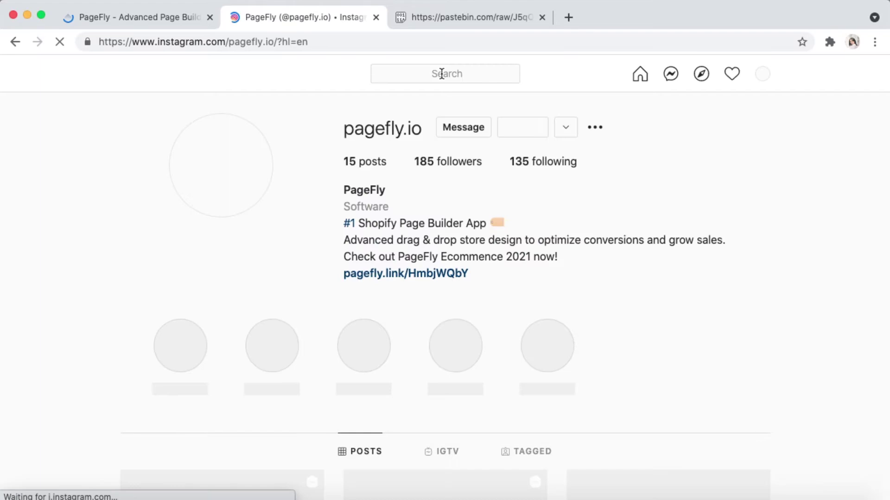
scroll(442, 74, "down", 3)
scroll(441, 74, "down", 4)
scroll(441, 74, "up", 4)
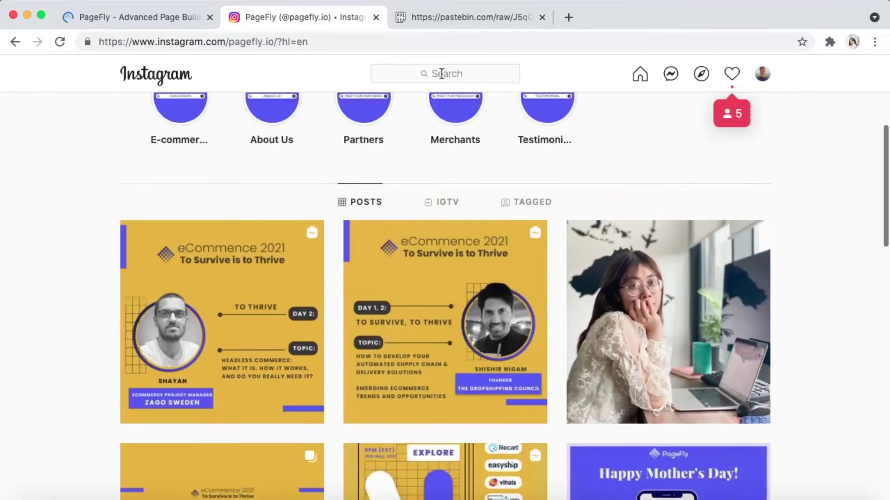
scroll(441, 74, "up", 3)
scroll(146, 286, "down", 3)
scroll(145, 287, "down", 1)
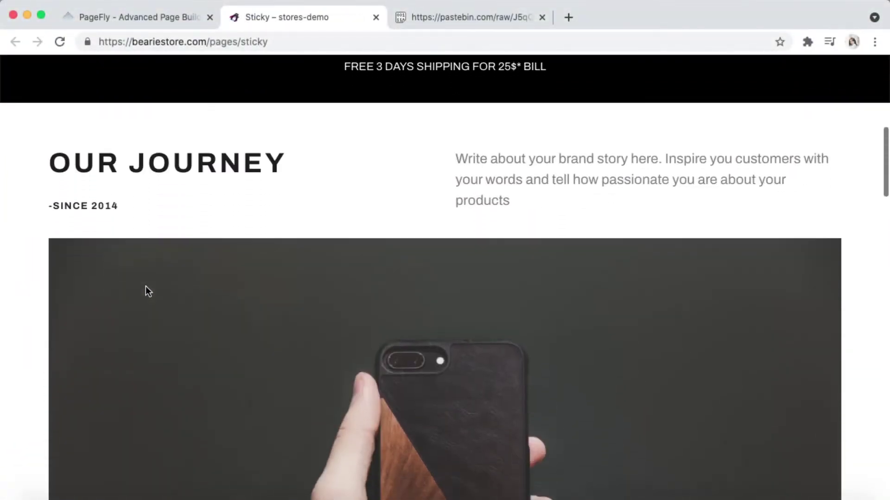
scroll(146, 286, "down", 1)
scroll(145, 287, "down", 2)
scroll(146, 285, "up", 2)
scroll(146, 286, "up", 2)
scroll(145, 286, "up", 3)
triple_click(383, 270)
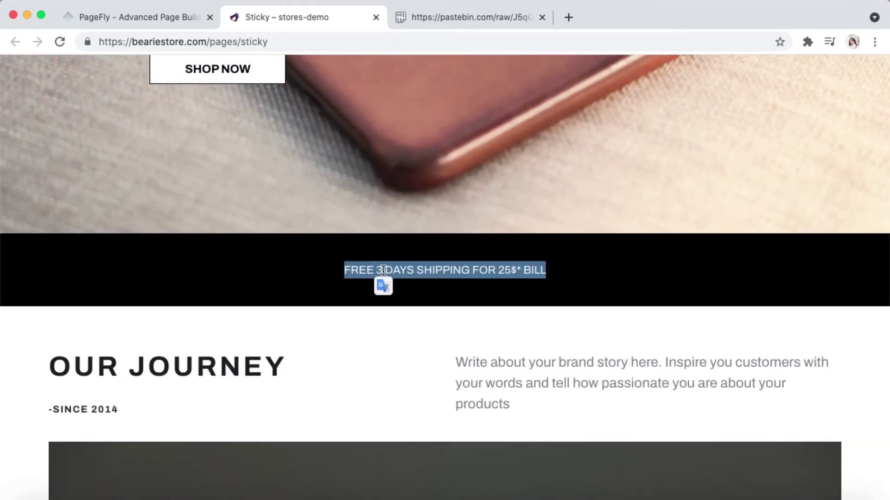
left_click(579, 230)
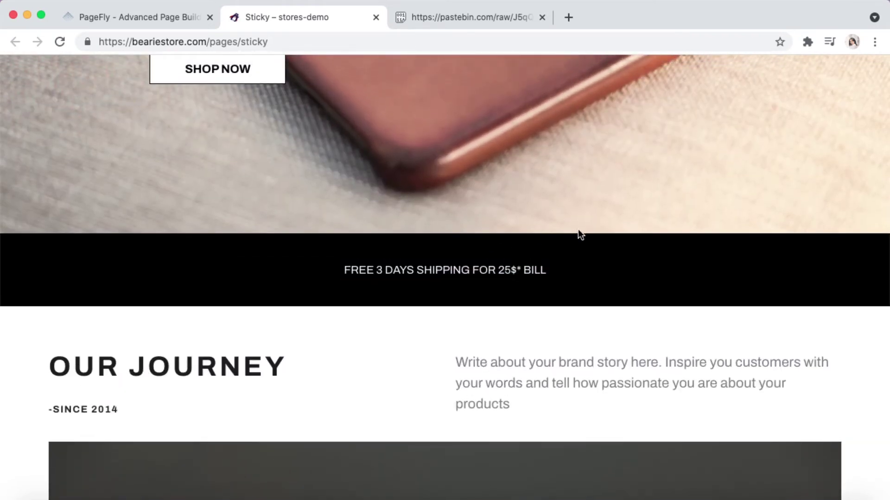
scroll(578, 235, "up", 5)
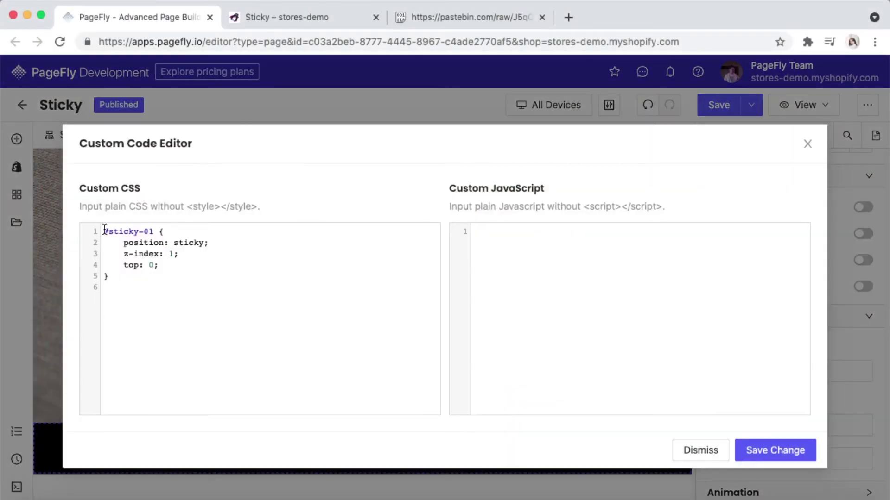
Select the sticky-01 CSS rule, then check the live store page
left_click_drag(104, 230, 135, 289)
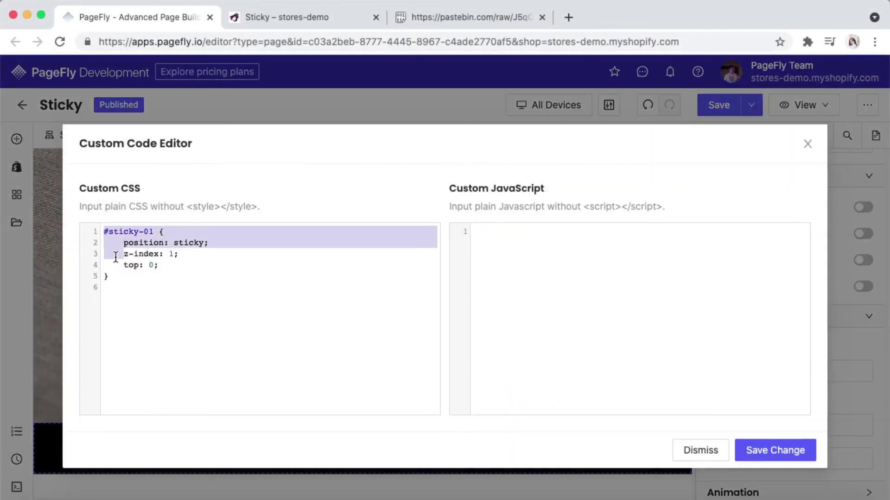
left_click(751, 452)
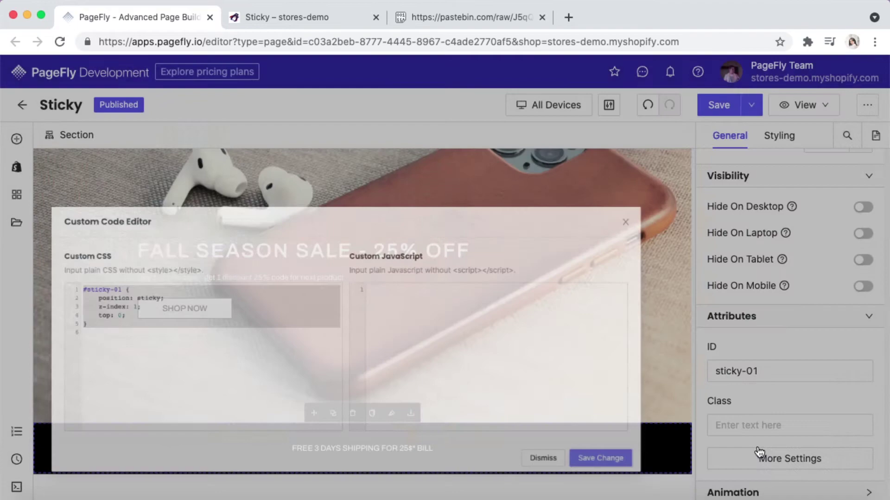
left_click(305, 17)
scroll(382, 204, "down", 2)
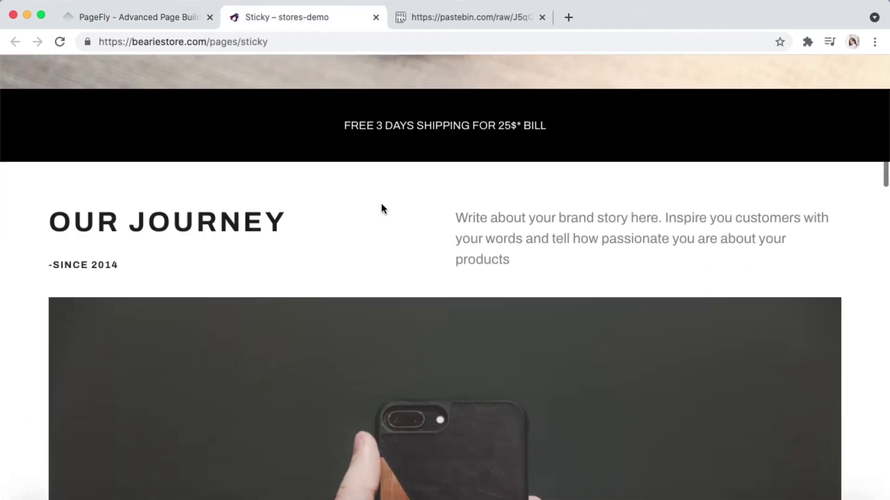
scroll(382, 203, "down", 5)
scroll(381, 204, "up", 6)
scroll(381, 203, "up", 6)
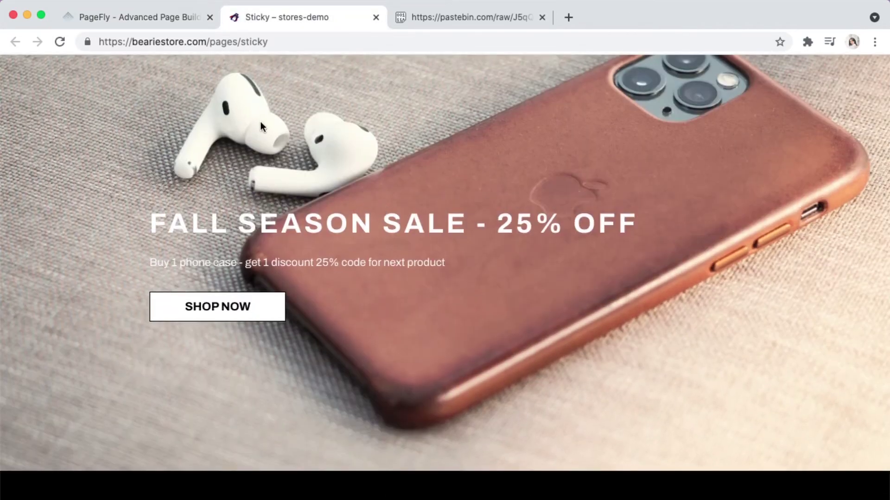
left_click(159, 16)
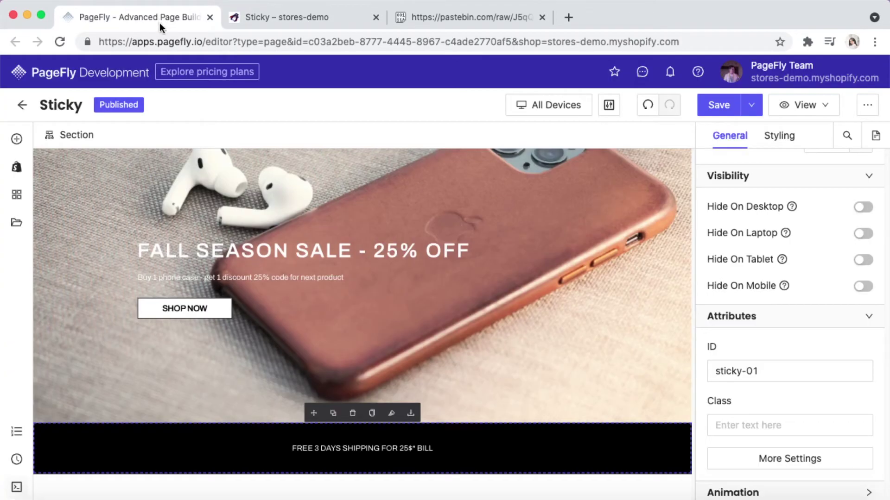
Add .page-container { overflow: visible !important; } below the sticky rule, then save and publish
left_click(17, 488)
left_click(126, 294)
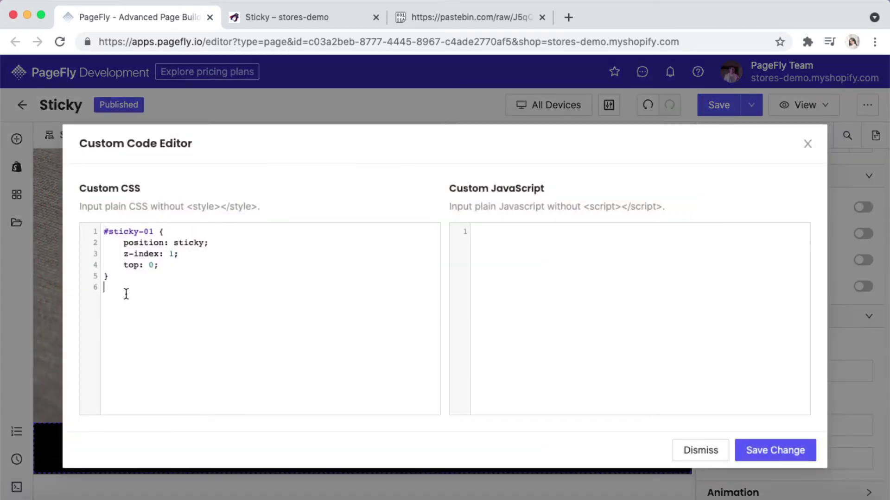
type(".page-container {  overflow: visible !important; }")
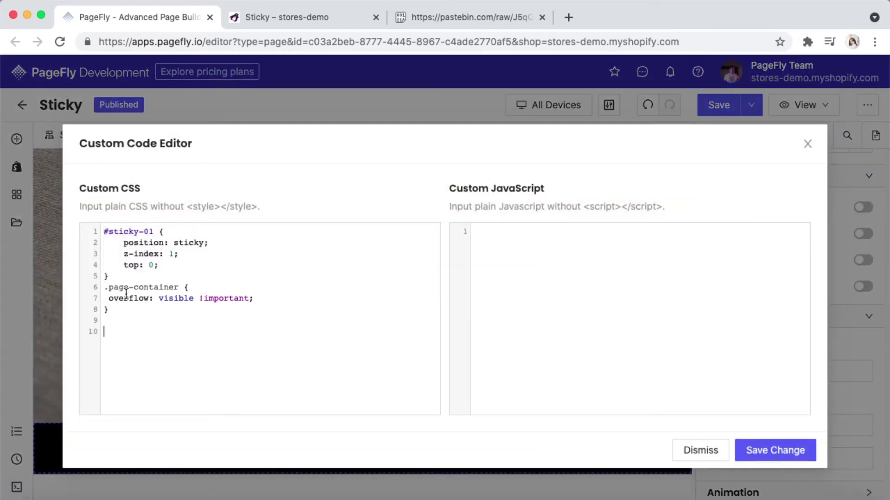
left_click(755, 443)
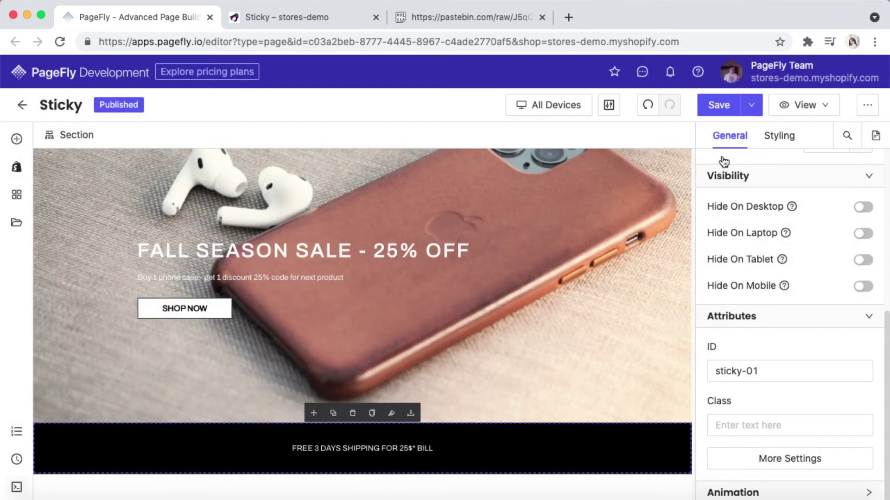
left_click(719, 105)
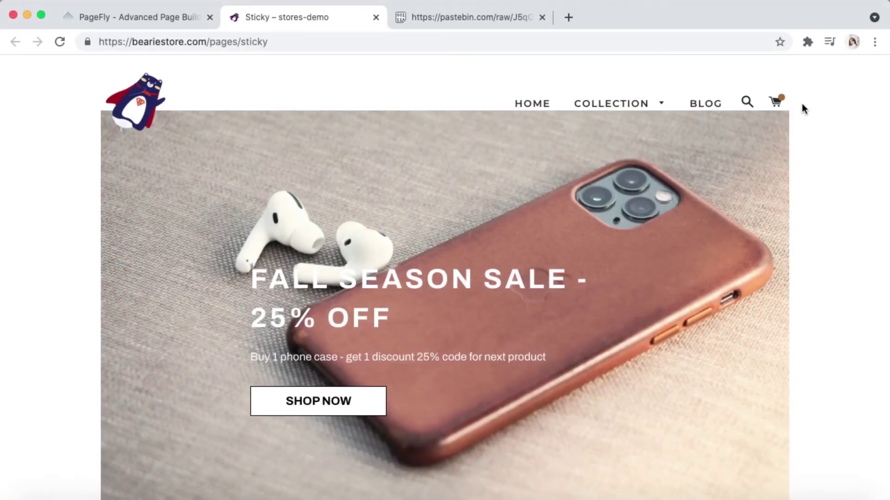
scroll(802, 106, "down", 2)
scroll(802, 108, "down", 2)
scroll(801, 109, "down", 3)
scroll(802, 108, "down", 2)
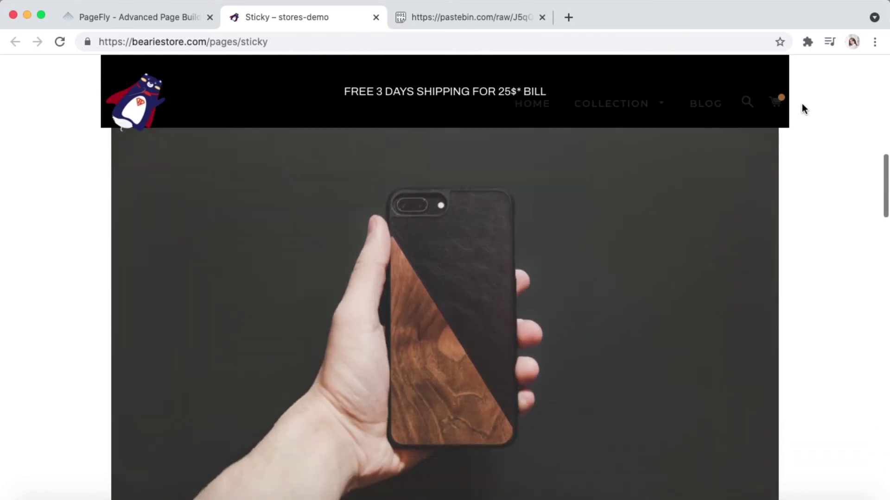
scroll(801, 109, "down", 1)
scroll(802, 108, "down", 1)
scroll(801, 109, "up", 2)
scroll(801, 109, "up", 3)
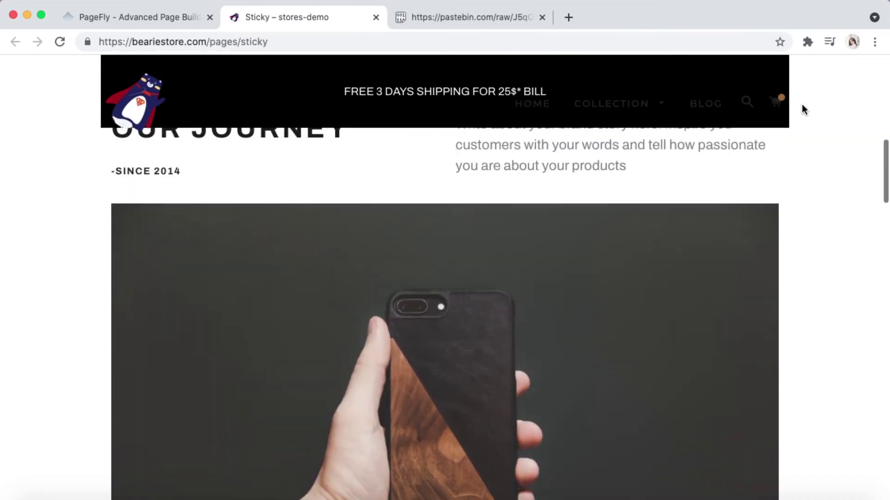
scroll(802, 109, "up", 3)
scroll(802, 109, "up", 3)
scroll(801, 109, "up", 2)
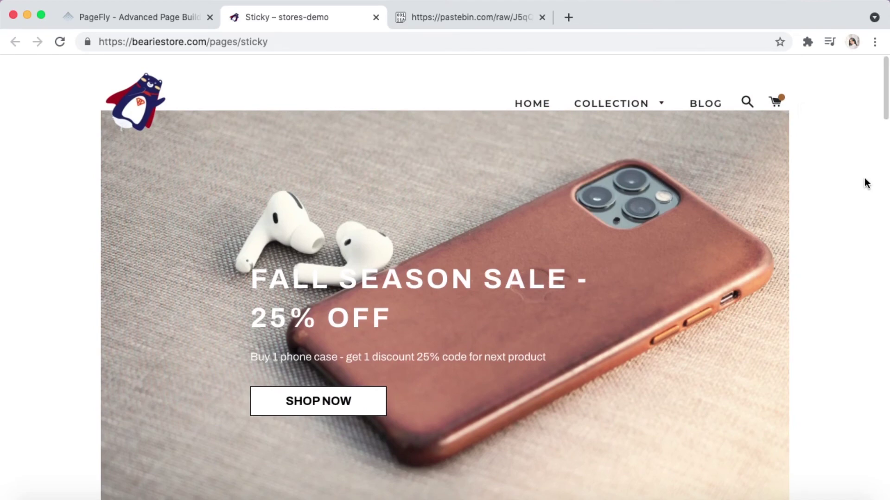
Inspect the live page and select the free-shipping bar element in DevTools
right_click(359, 172)
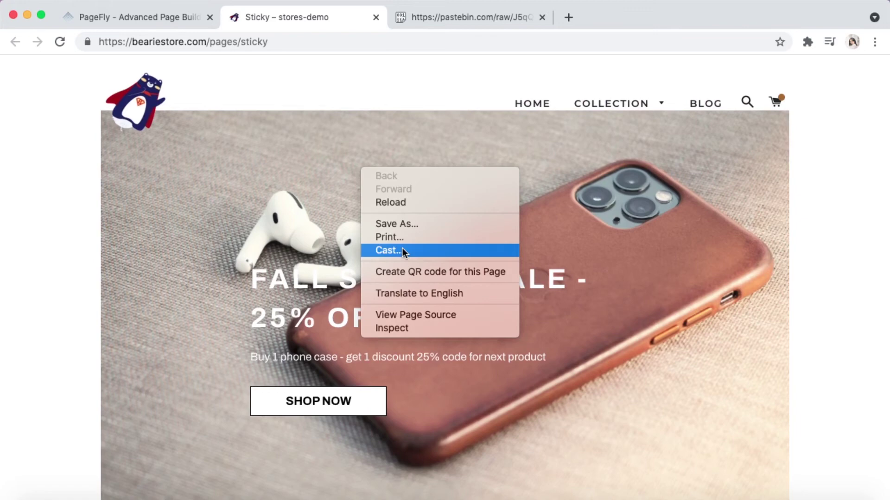
left_click(424, 325)
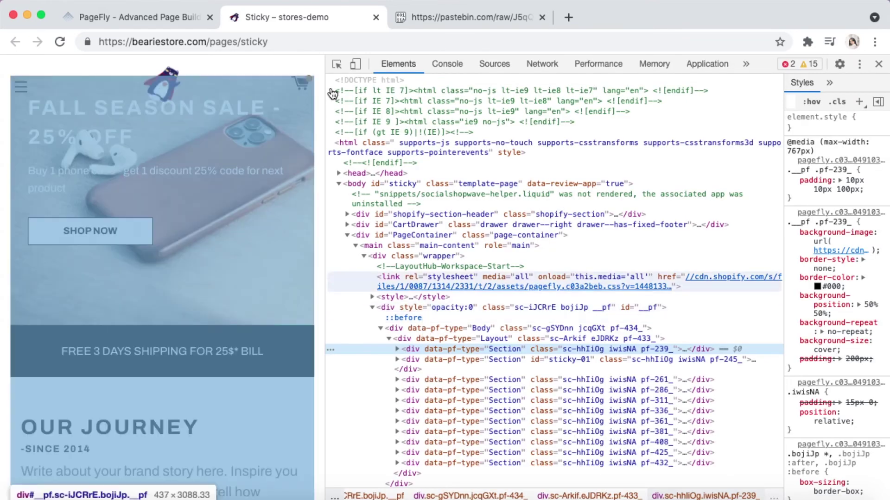
left_click(336, 66)
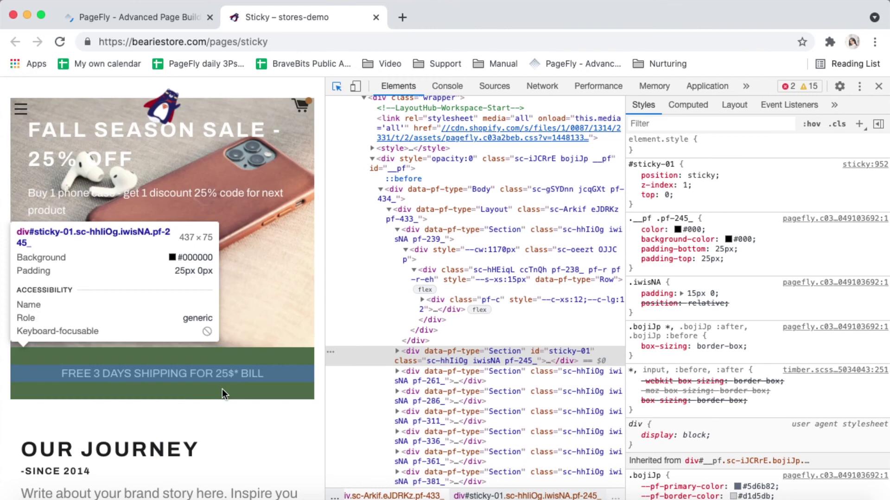
left_click(221, 388)
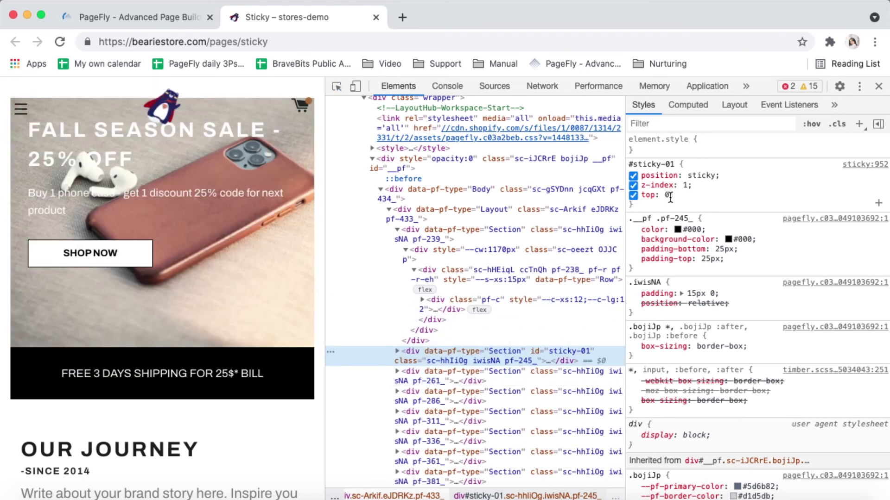
Change the #sticky-01 top offset to 85px and close DevTools
left_click(667, 195)
key("BackSpace")
type("85")
left_click(878, 86)
scroll(722, 238, "down", 3)
scroll(722, 238, "down", 5)
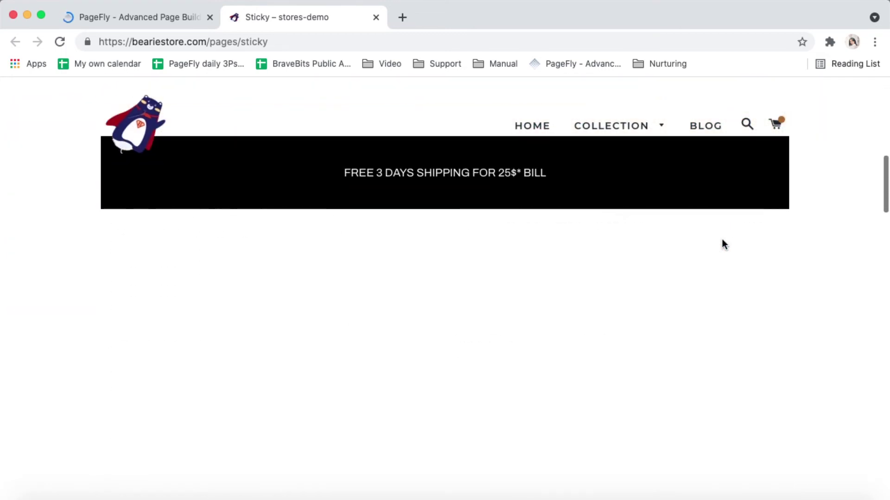
scroll(721, 238, "up", 5)
scroll(722, 238, "up", 5)
scroll(721, 239, "up", 5)
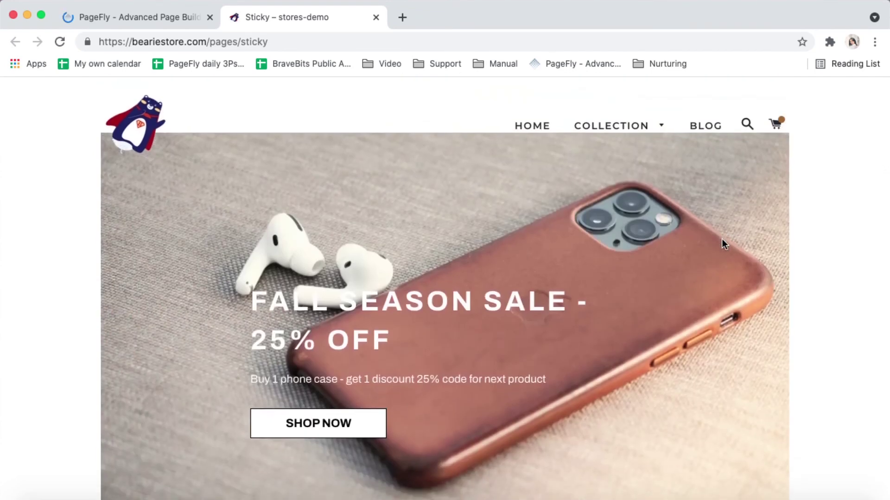
Change the sticky-01 CSS from top: 0 to top: 85px and apply it
left_click(165, 12)
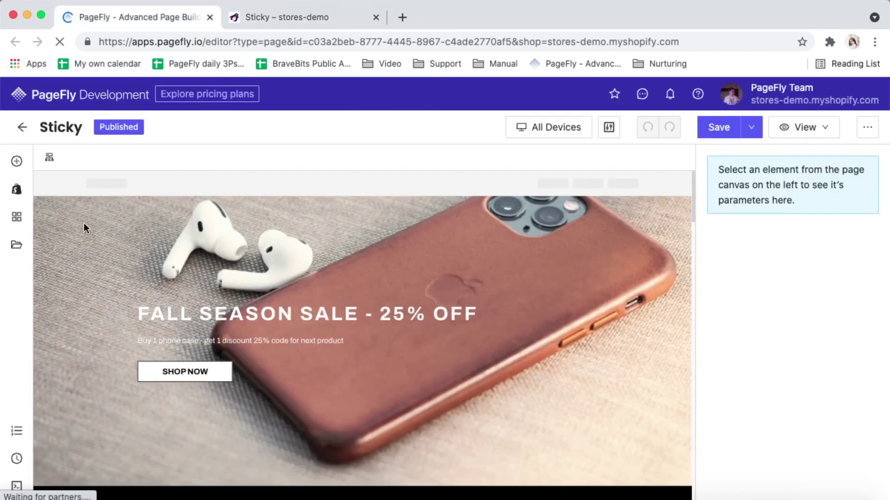
left_click(17, 486)
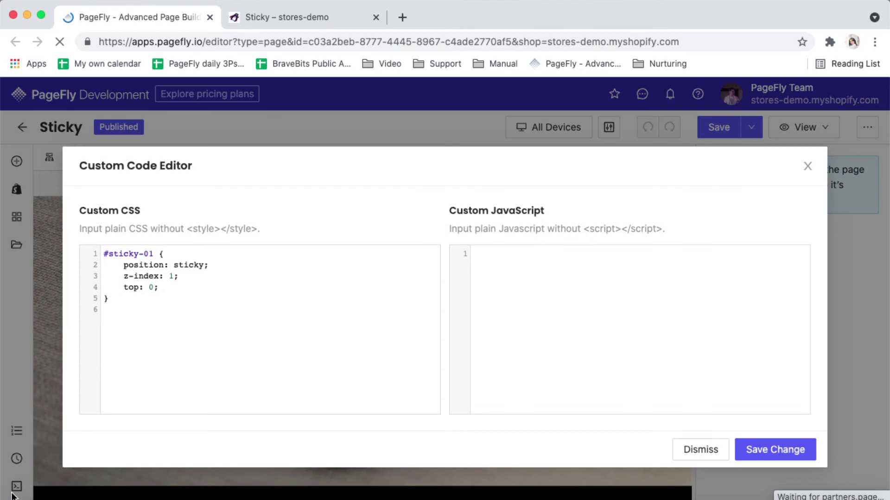
double_click(153, 288)
type("8")
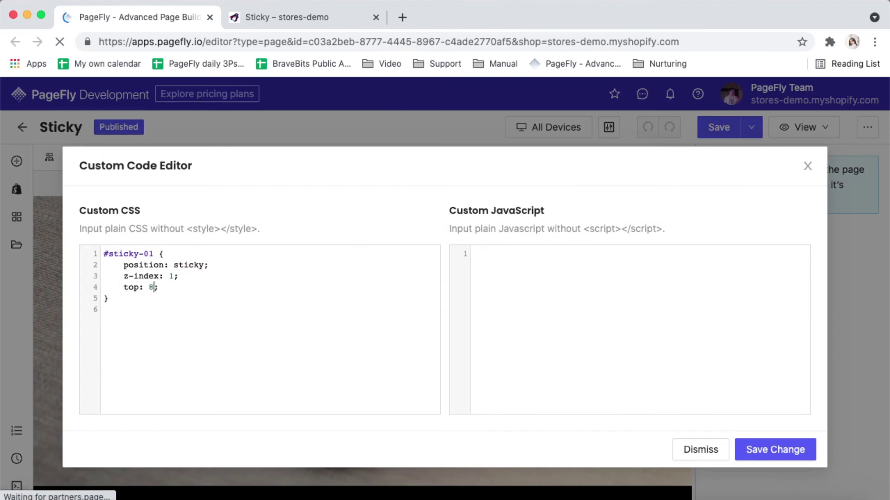
type("5px")
left_click(799, 455)
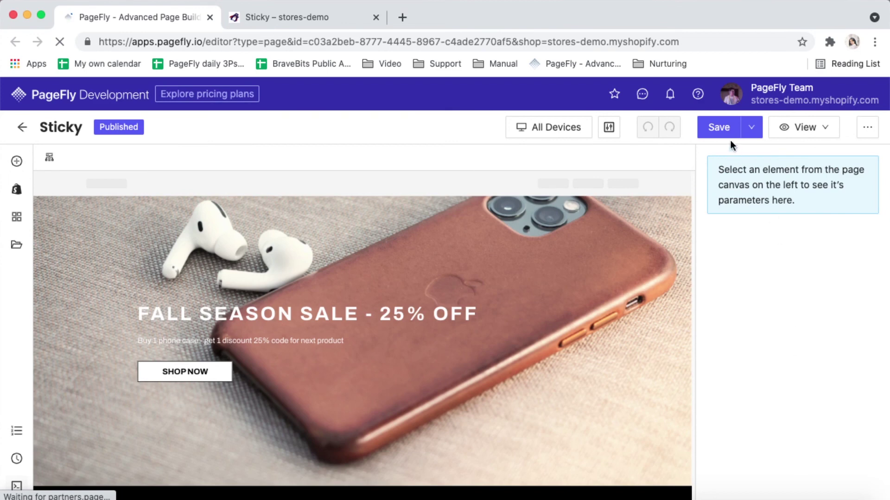
Save and publish the page, then open the live page in a new tab
left_click(727, 133)
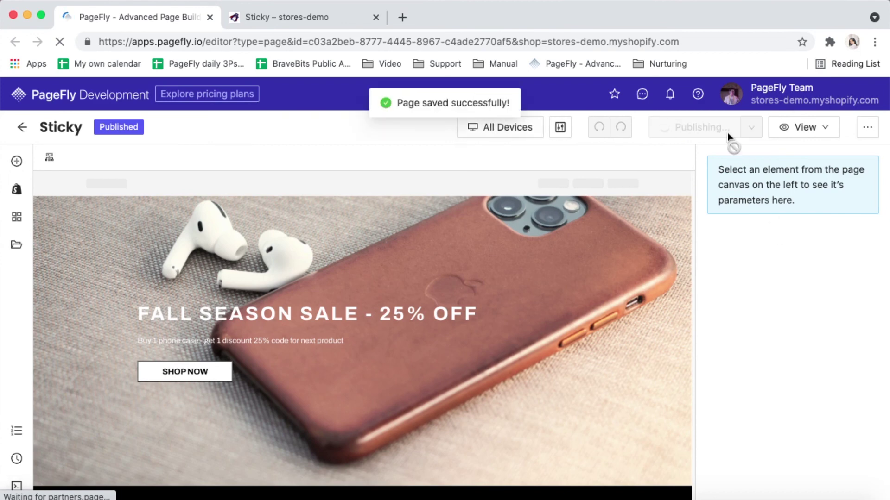
left_click(791, 135)
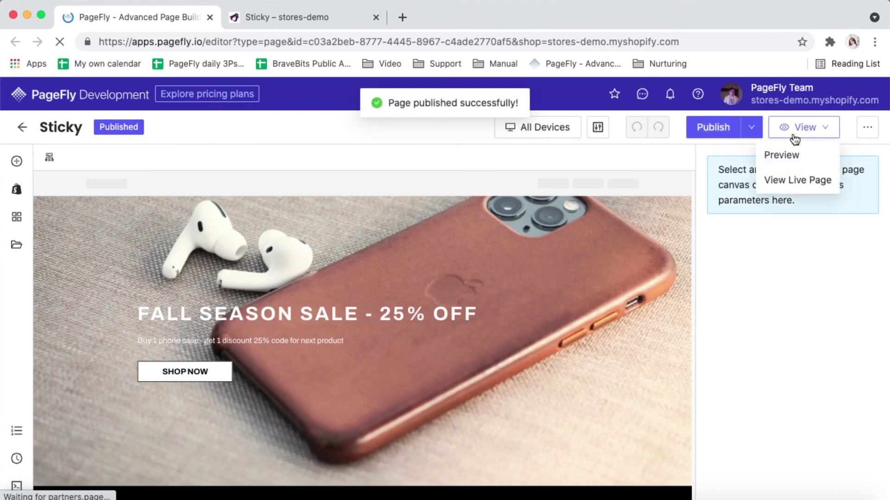
left_click(783, 172)
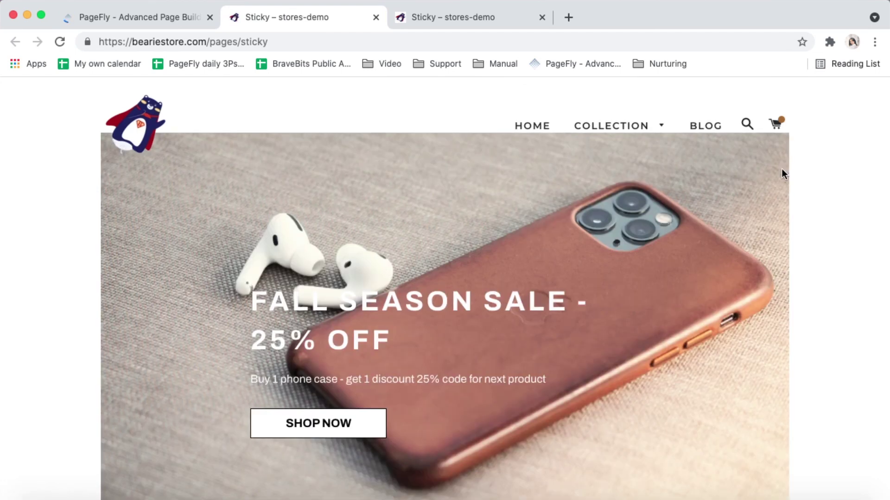
scroll(781, 169, "down", 5)
scroll(781, 169, "down", 5)
scroll(781, 168, "down", 5)
scroll(782, 169, "down", 5)
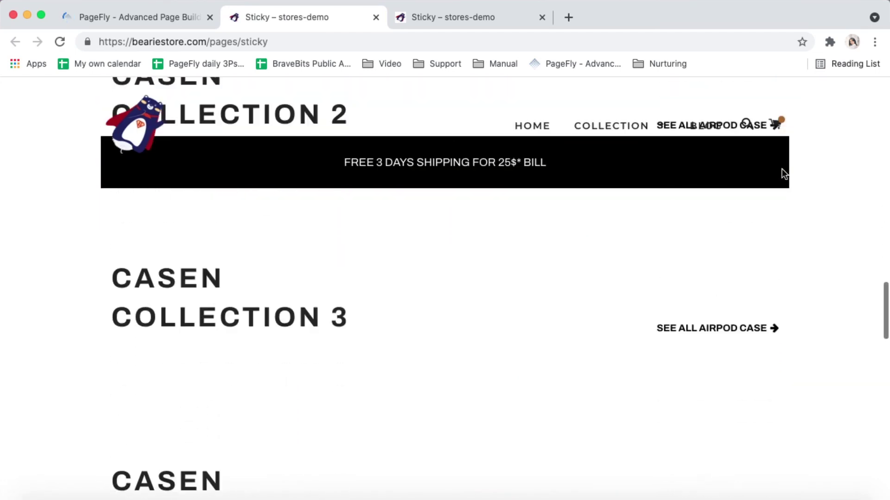